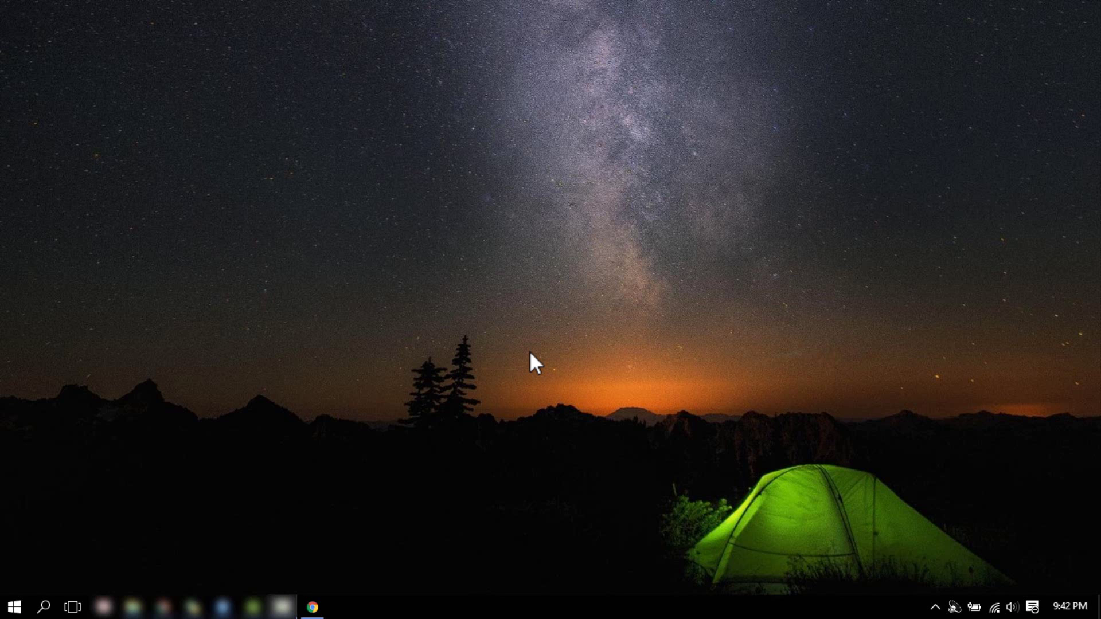
# - Launch Chrome and load yahoomail.com to reach the Yahoo sign-in page
pyautogui.click(314, 607)
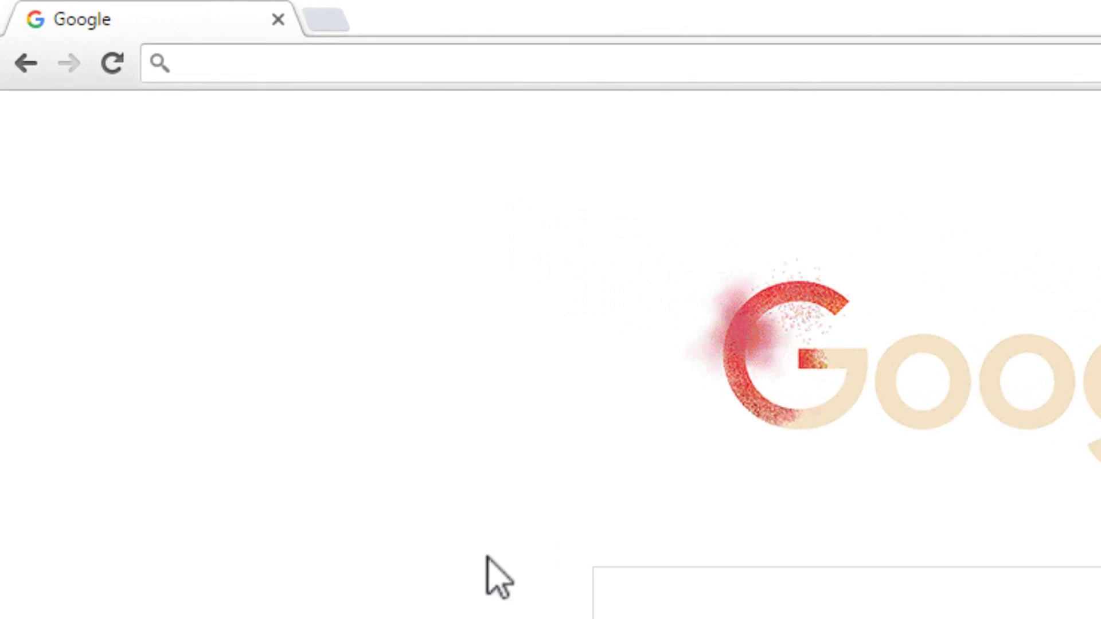
pyautogui.write('y')
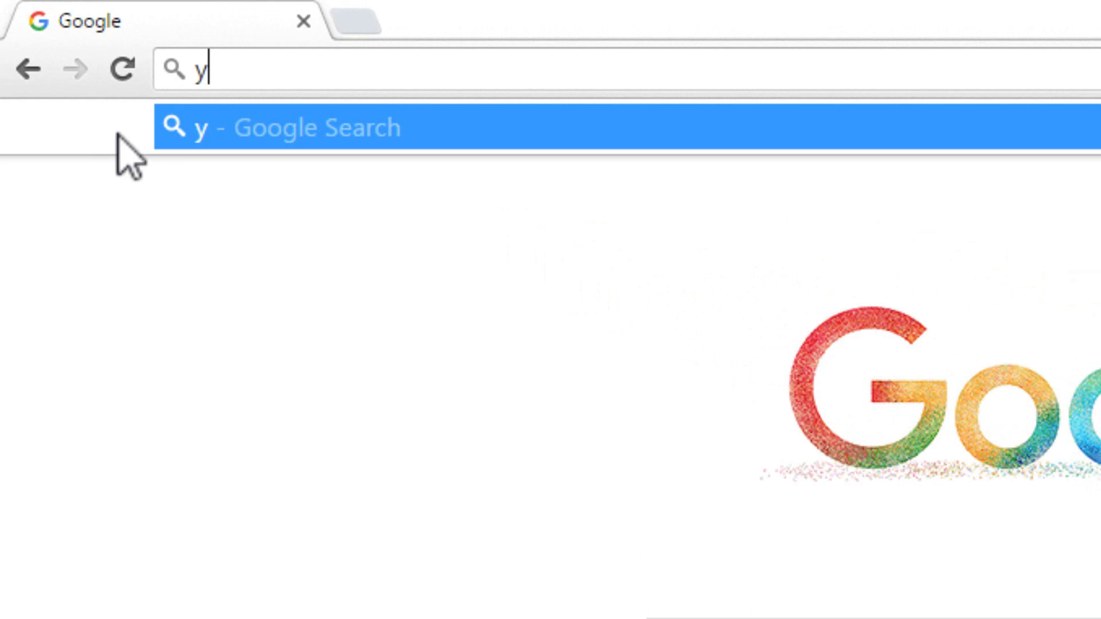
pyautogui.write('ahoomai')
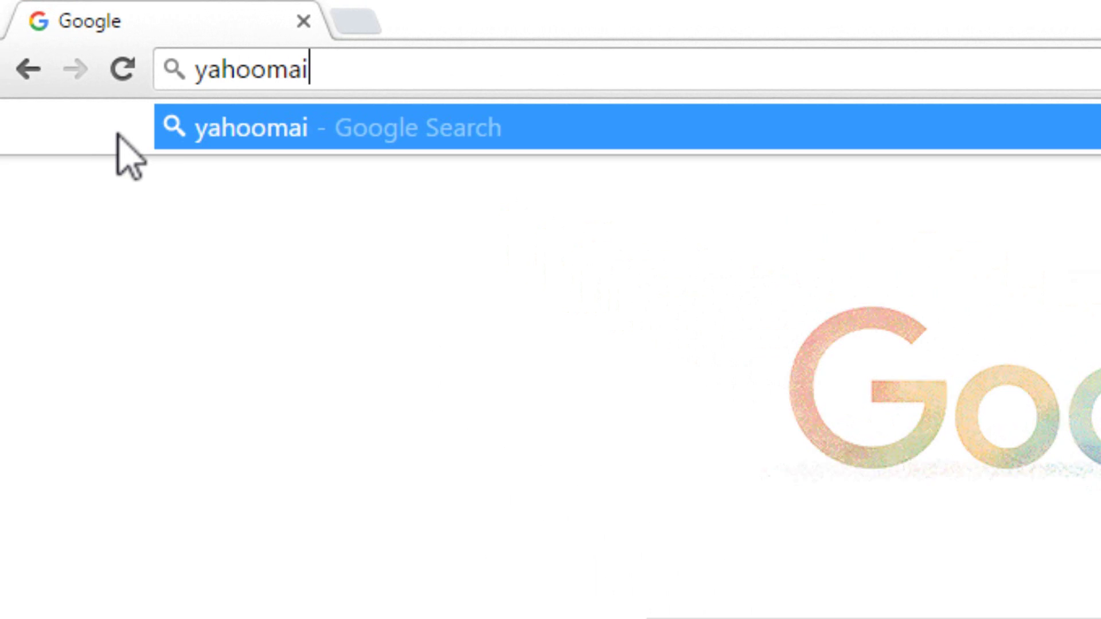
pyautogui.write('l.com')
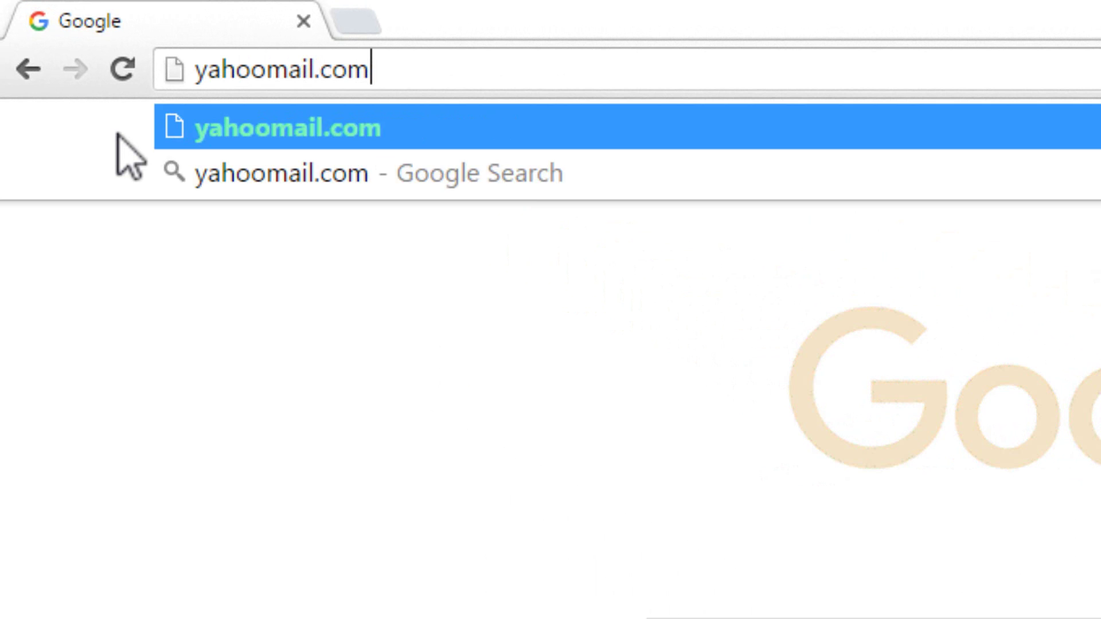
pyautogui.press('Return')
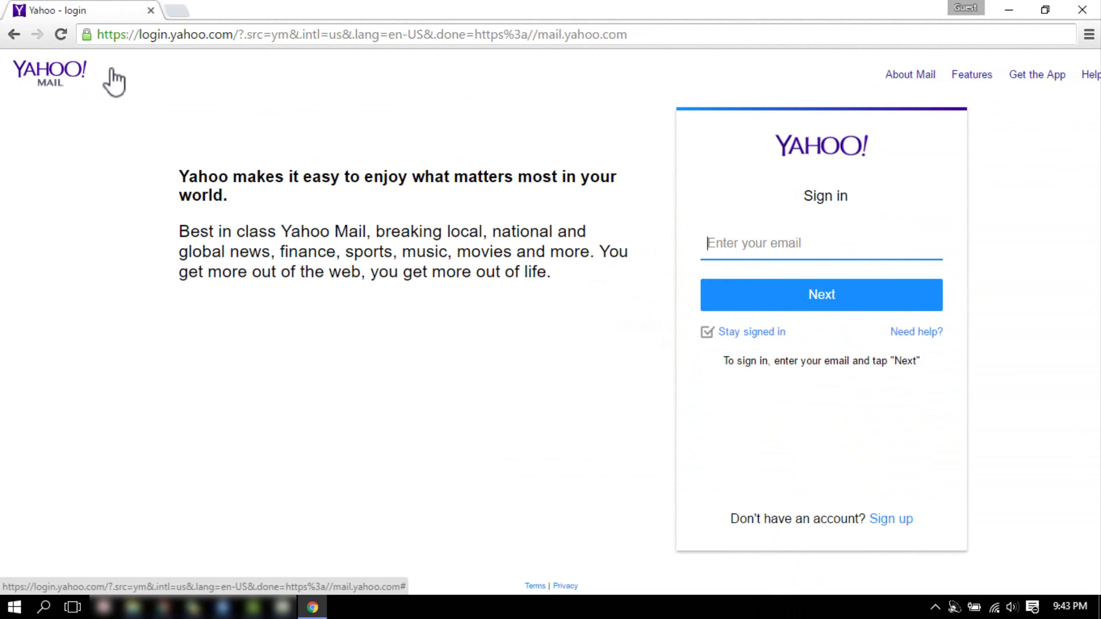
# - Enter the Yahoo account email address and submit it with Next
pyautogui.click(727, 243)
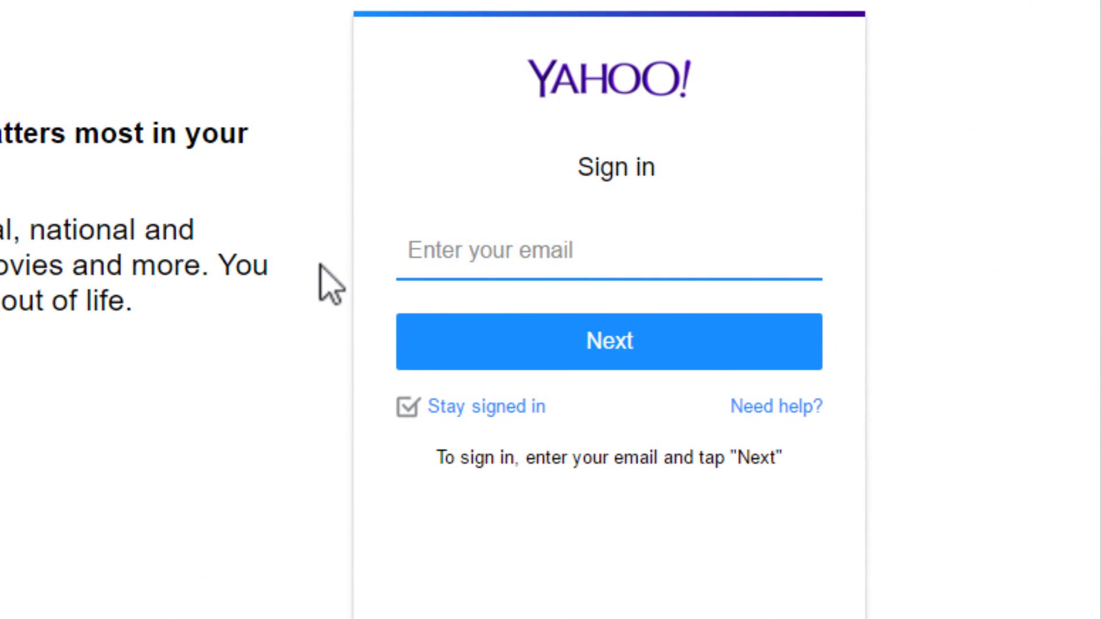
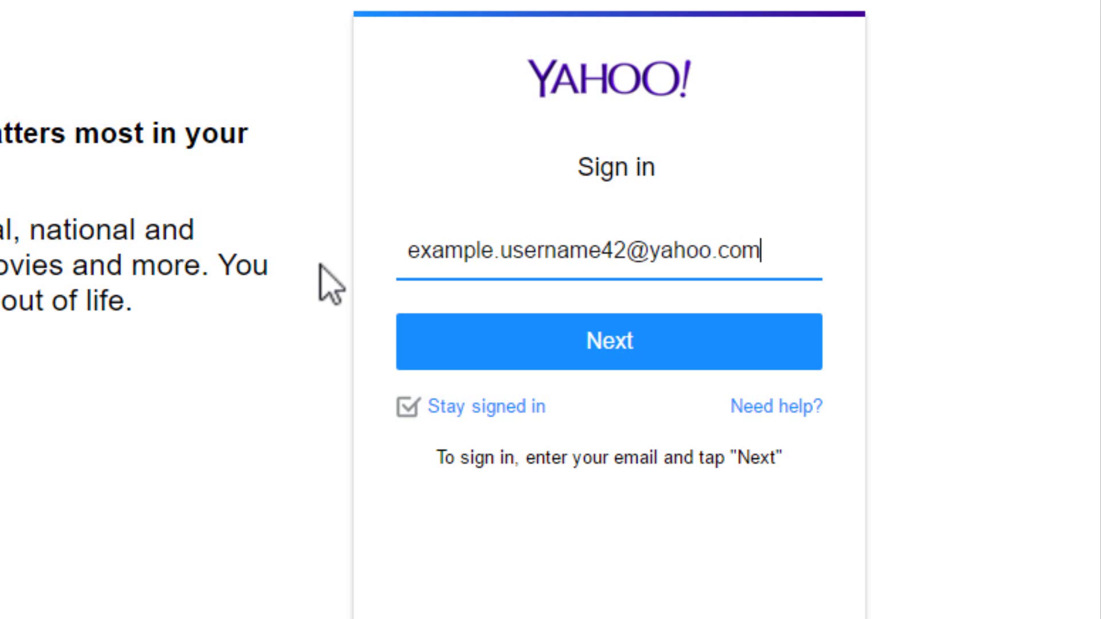
pyautogui.click(632, 362)
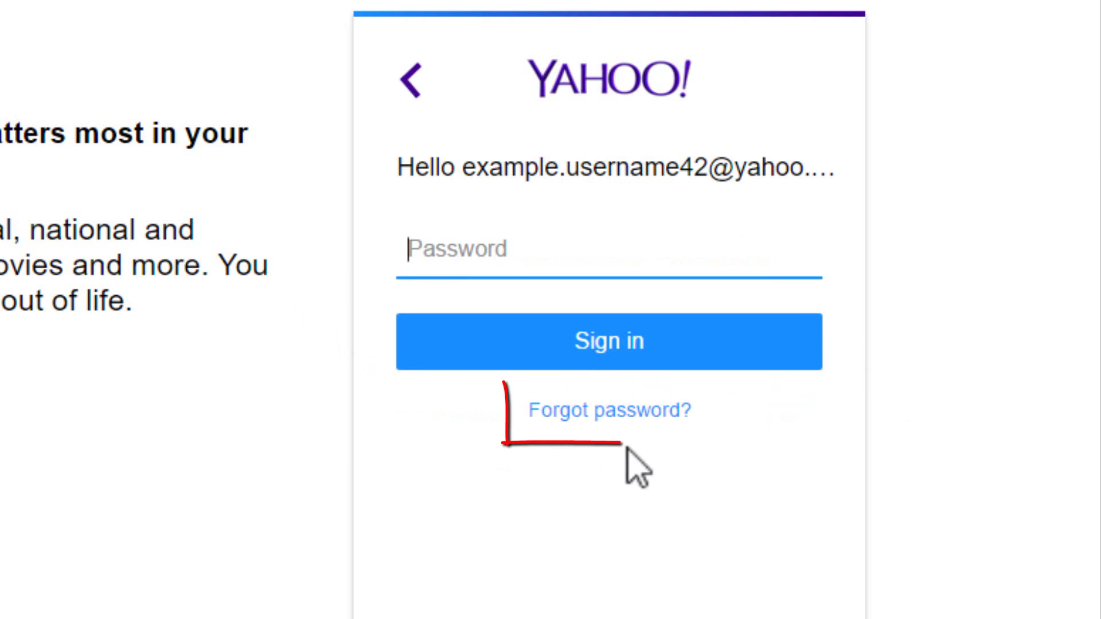
# - Choose 'Forgot password?' and confirm the displayed account email for recovery
pyautogui.click(602, 413)
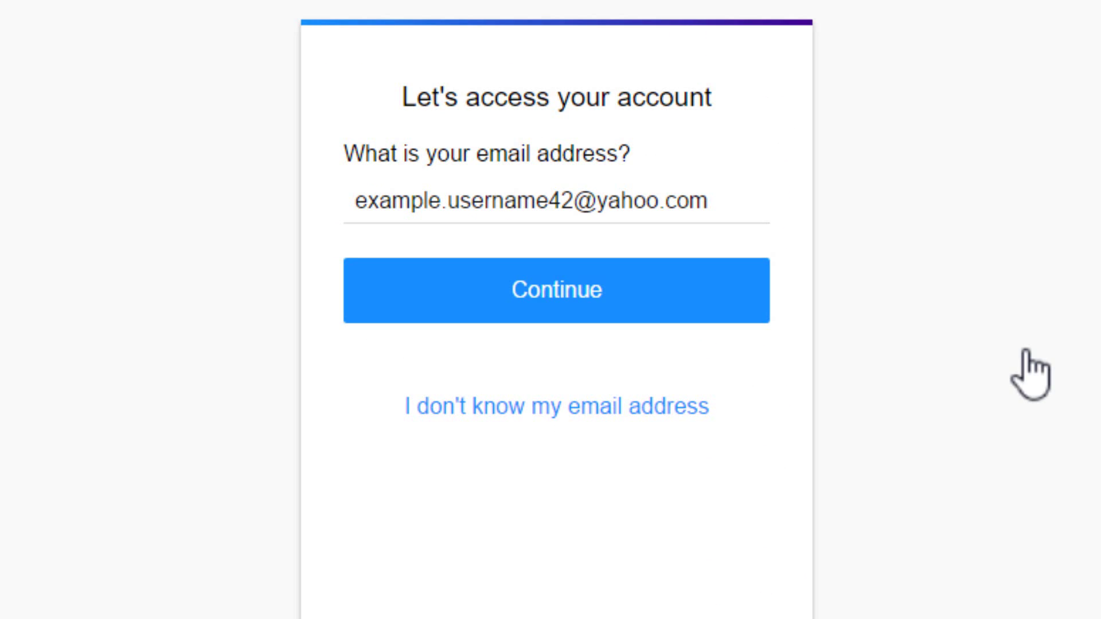
pyautogui.click(575, 290)
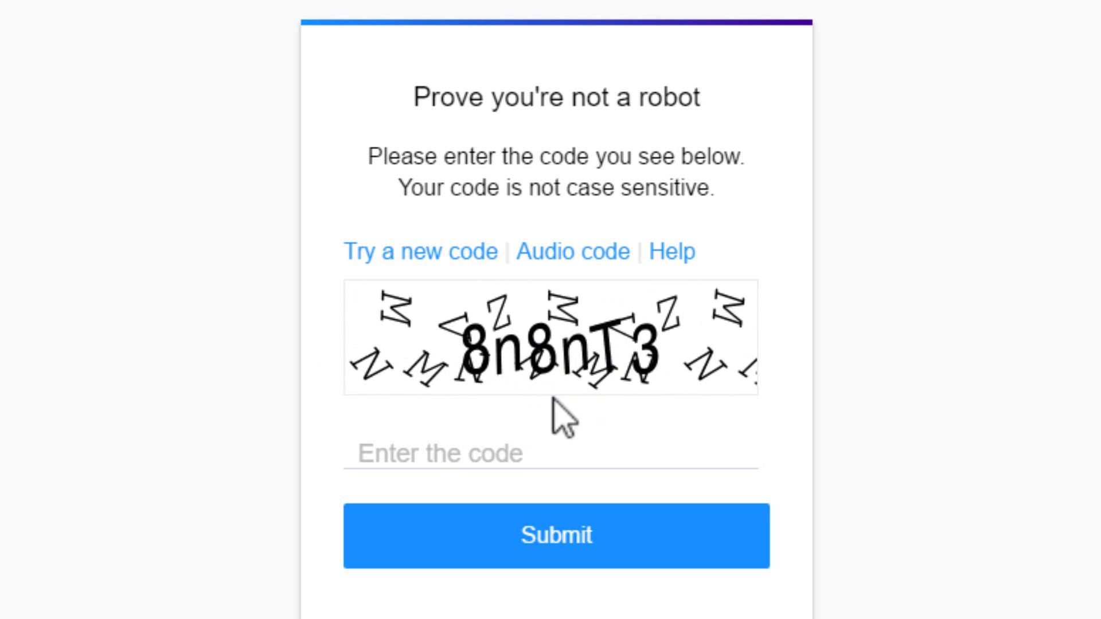
# - Enter the captcha code 8n8nT3 and submit it
pyautogui.click(412, 451)
pyautogui.write('8')
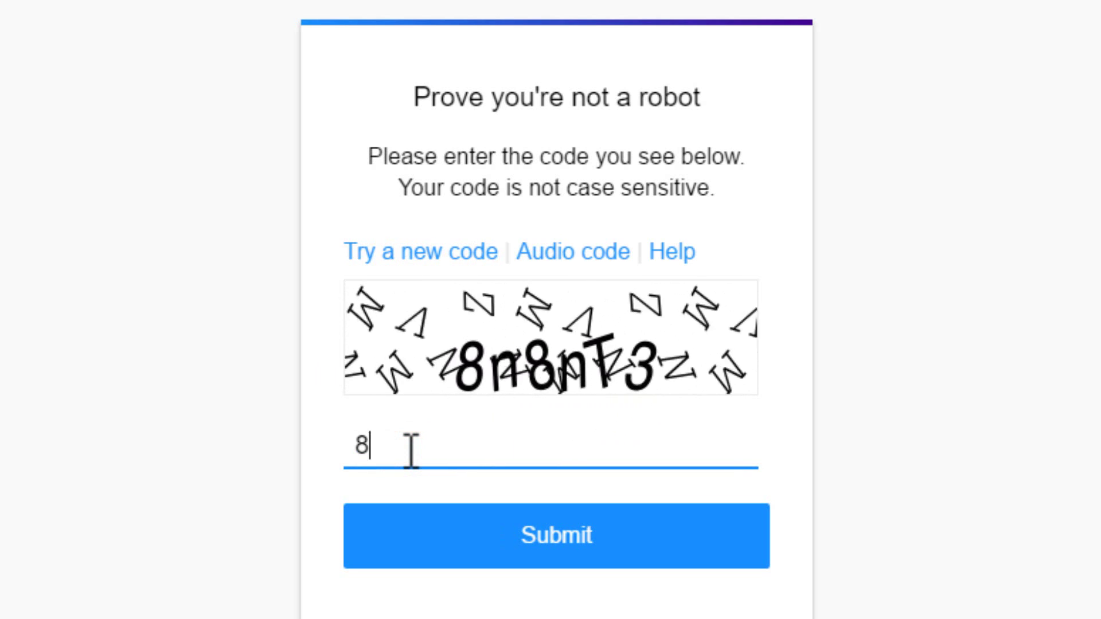
pyautogui.write('n8nT3')
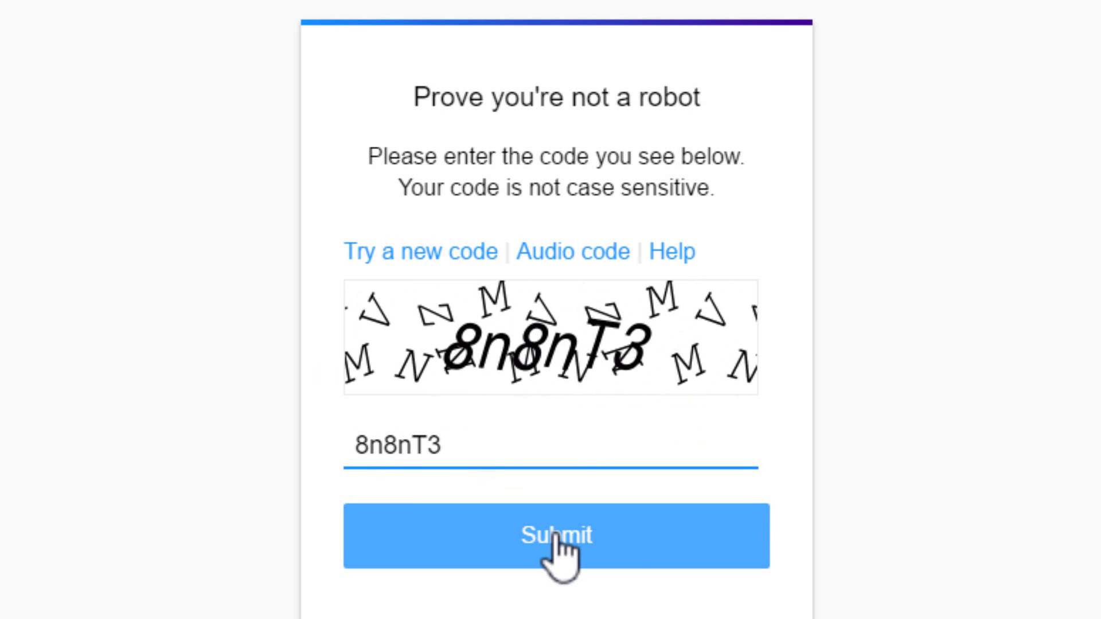
pyautogui.click(555, 537)
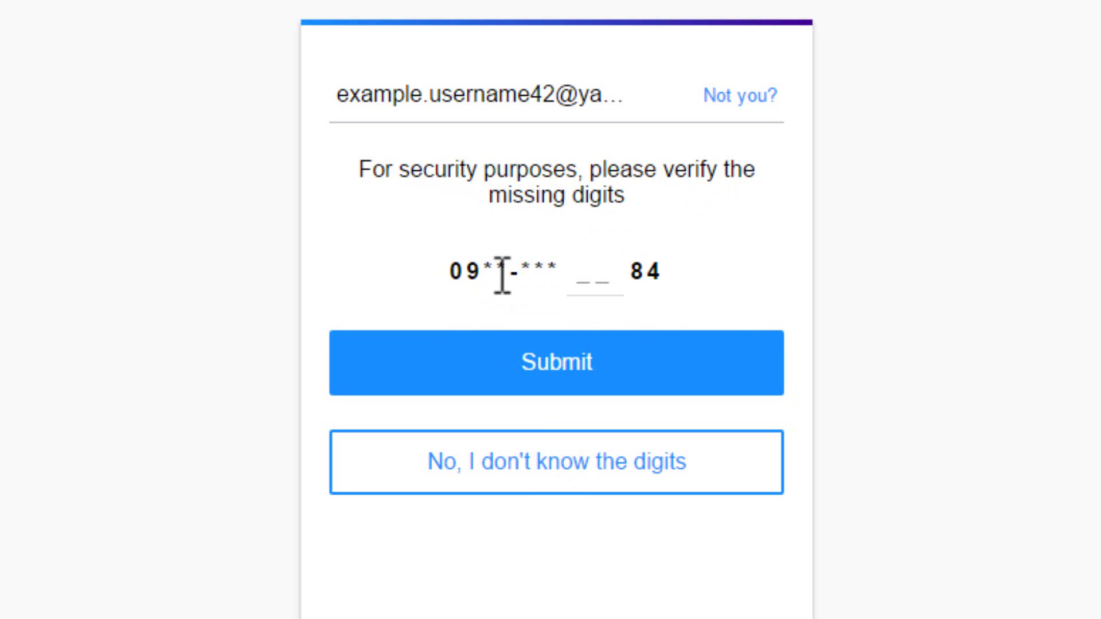
# - Fill in and submit the missing digits of the phone number ending 8084
pyautogui.click(587, 280)
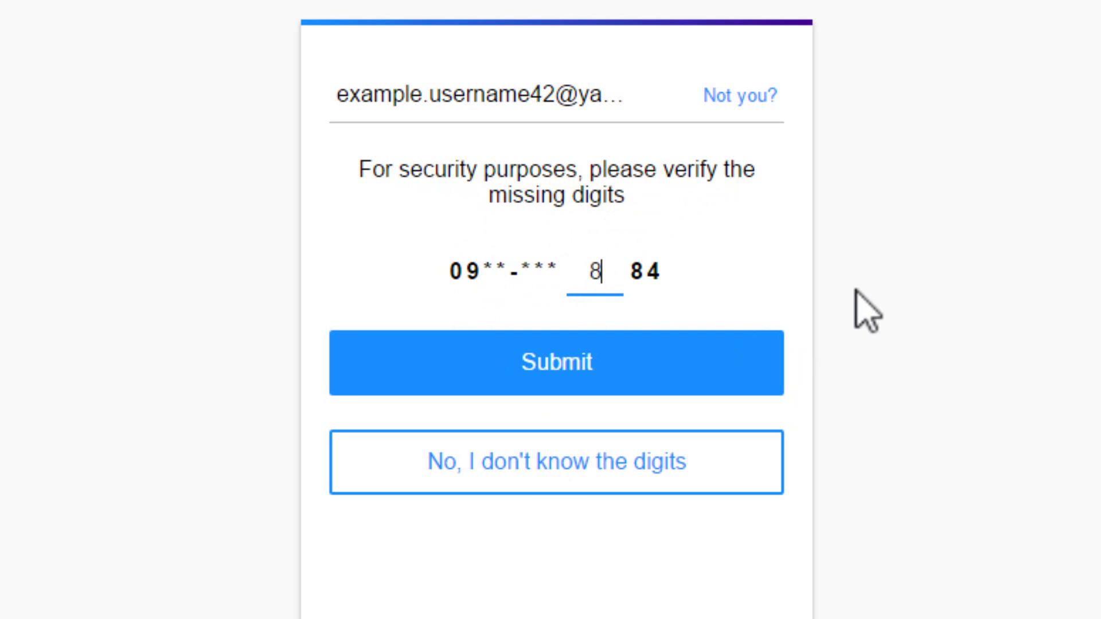
pyautogui.write('0')
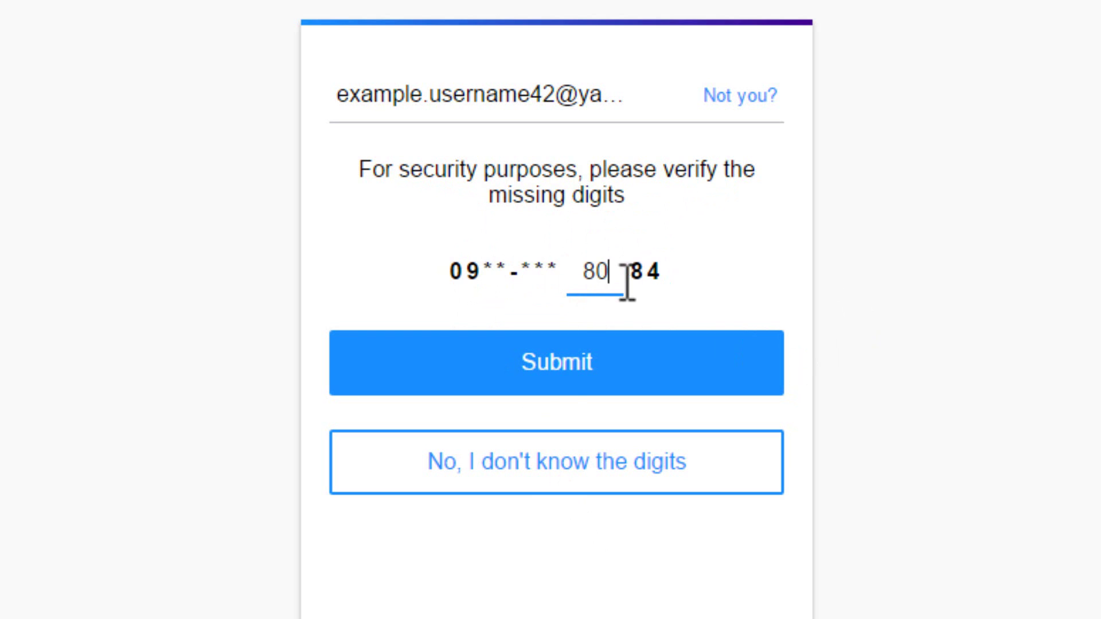
pyautogui.click(557, 363)
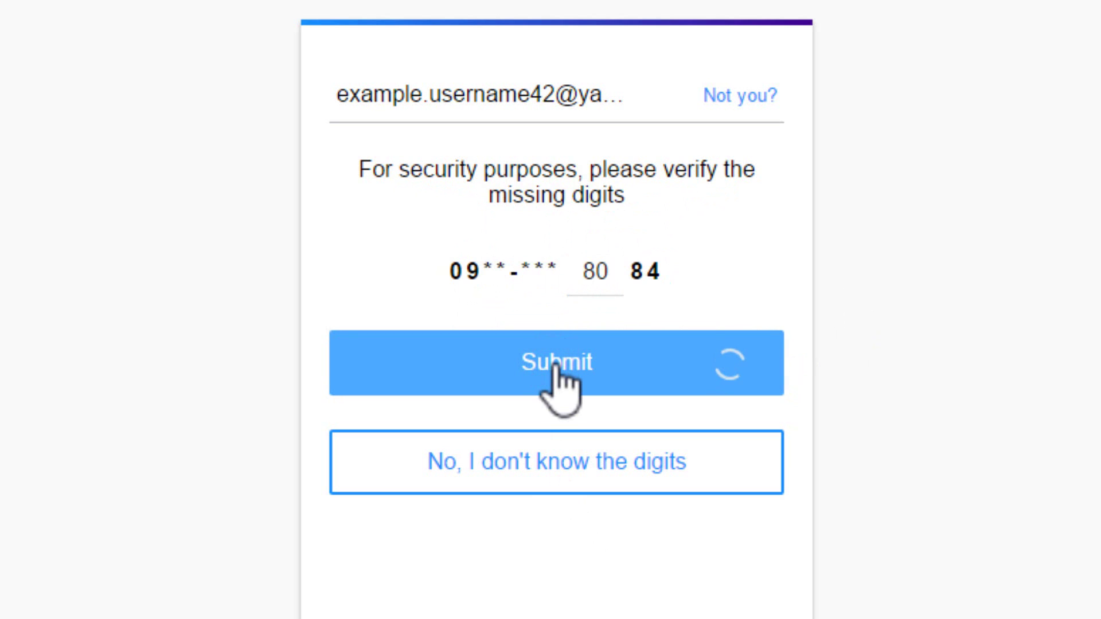
pyautogui.click(570, 391)
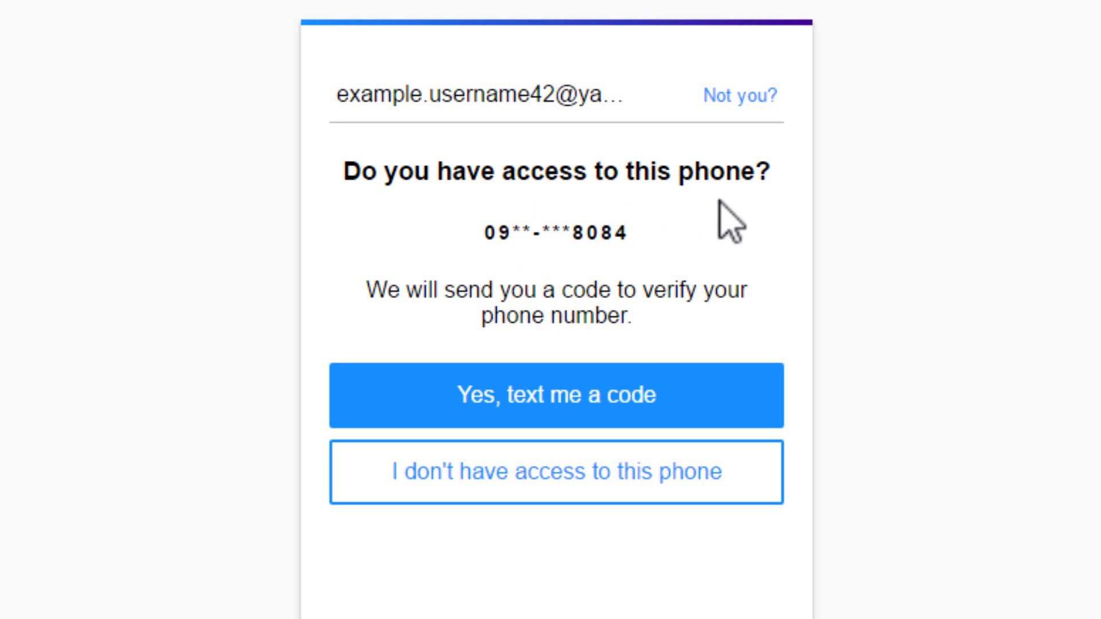
# - Choose 'Yes, text me a code' for the phone ending 8084
pyautogui.click(555, 397)
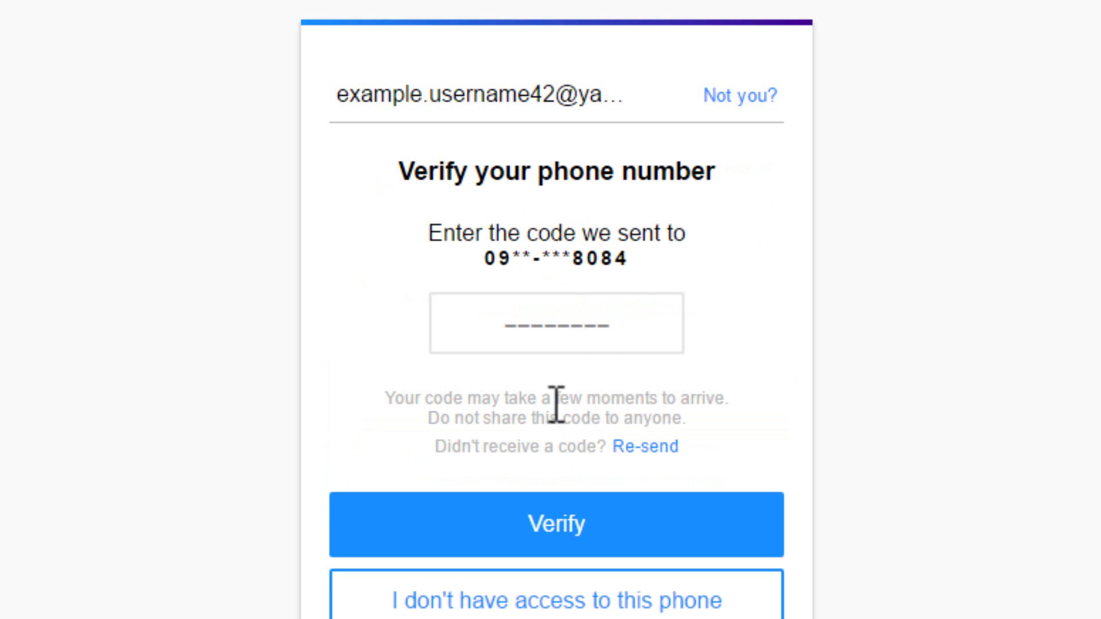
pyautogui.click(527, 321)
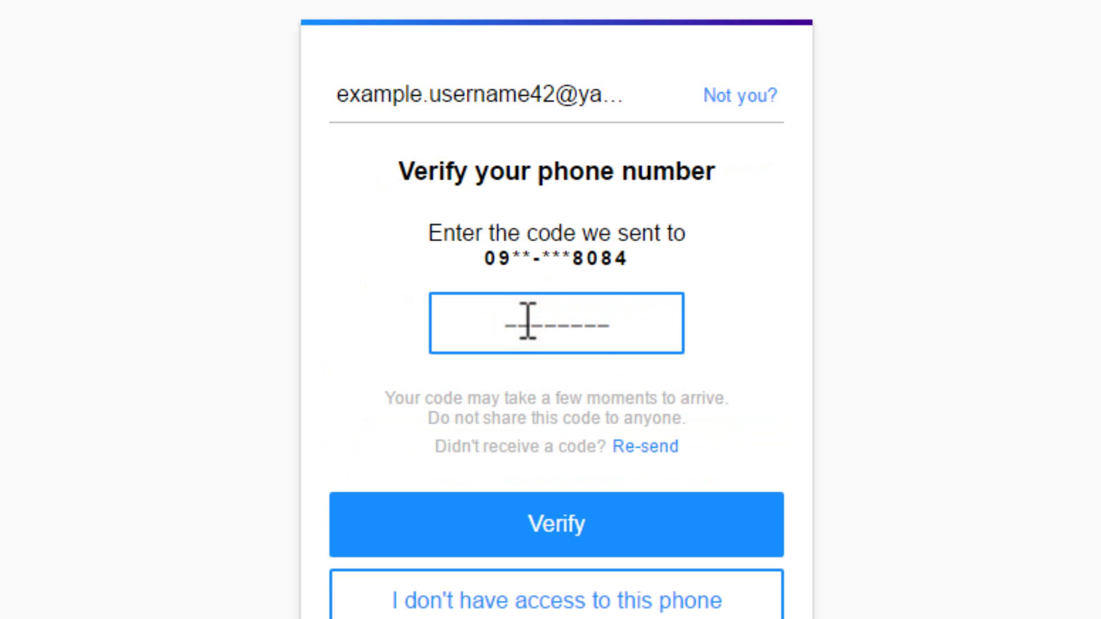
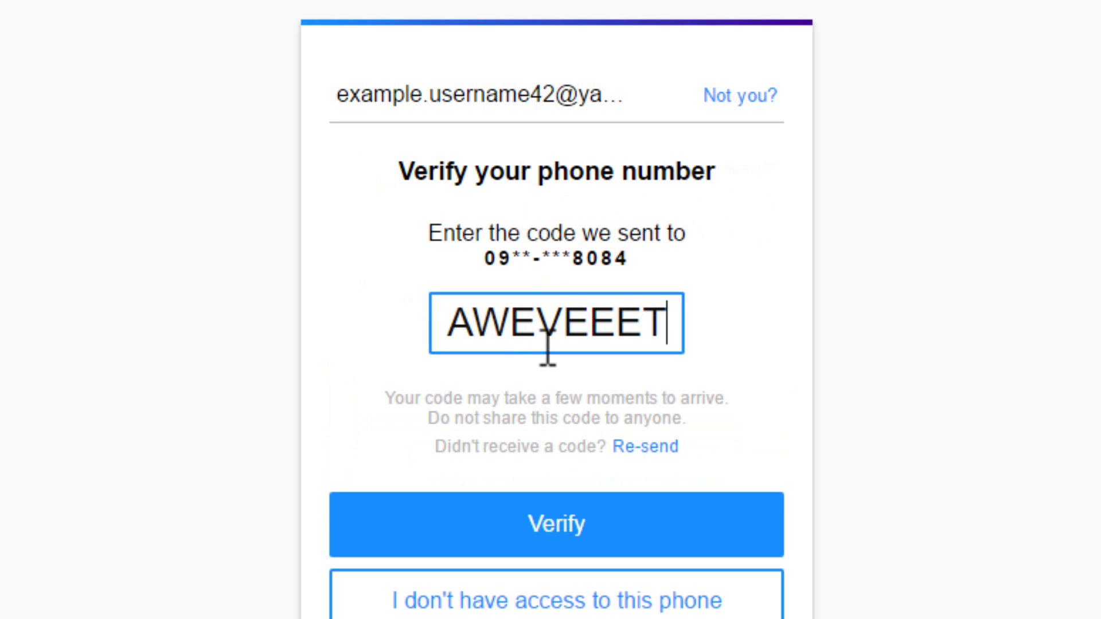
pyautogui.click(568, 527)
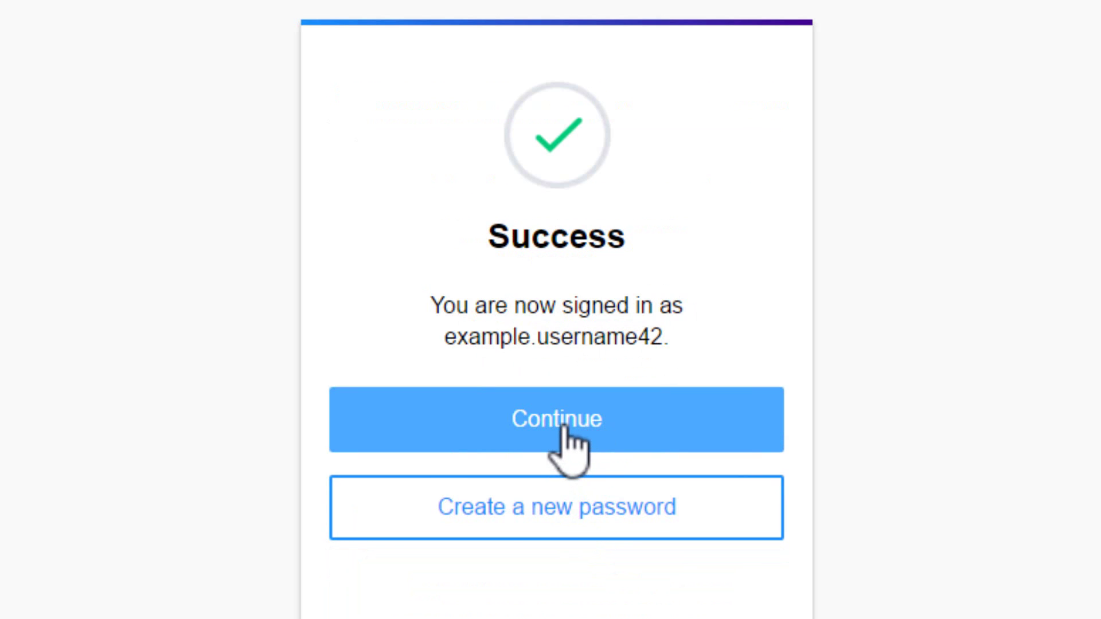
# - Choose 'Create a new password' on the Success screen
pyautogui.click(588, 510)
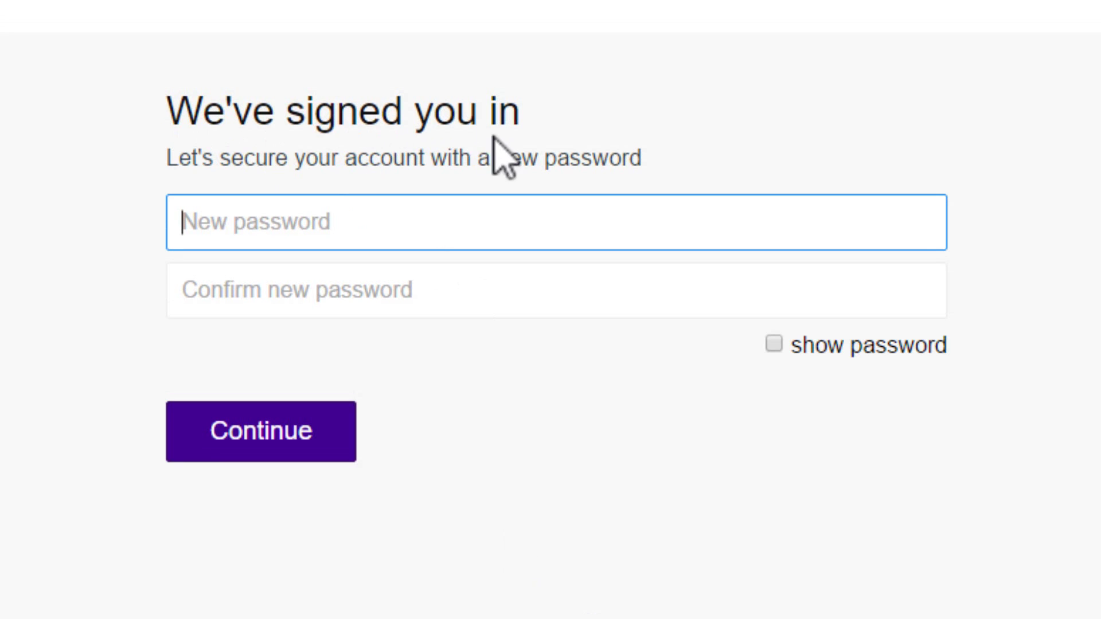
# - Type the new password in both fields, briefly reveal them to compare, and continue
pyautogui.click(300, 221)
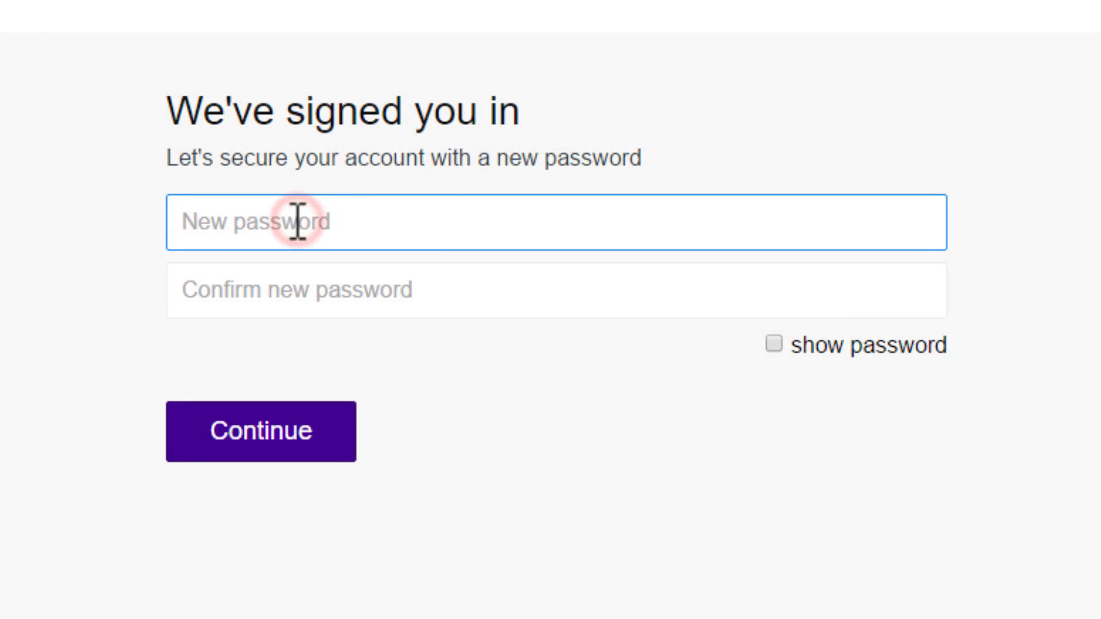
pyautogui.write('***')
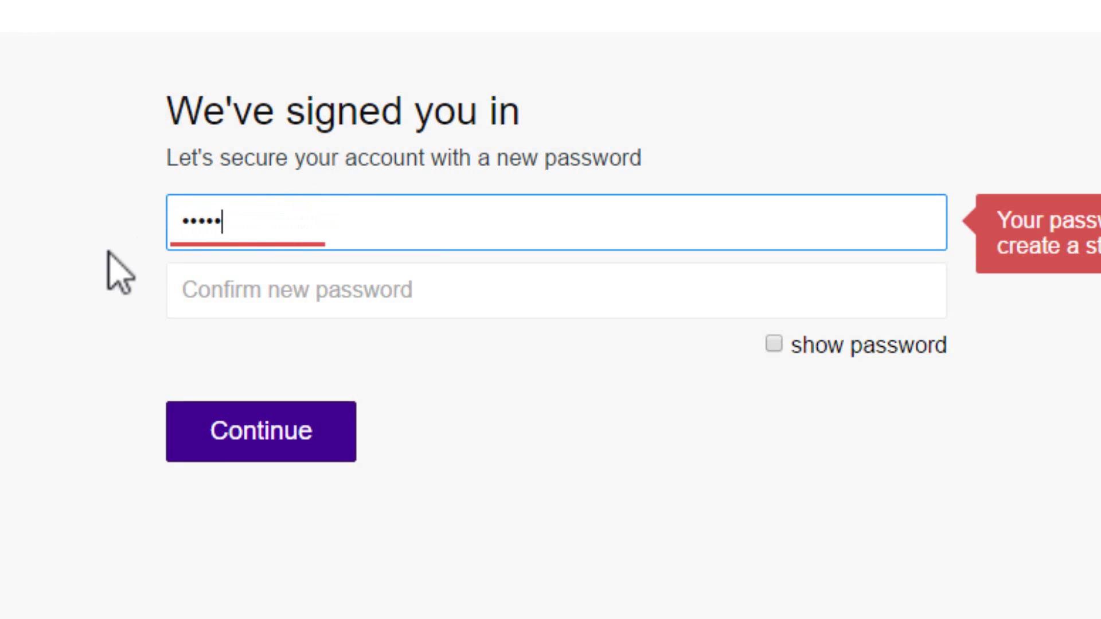
pyautogui.write('*****')
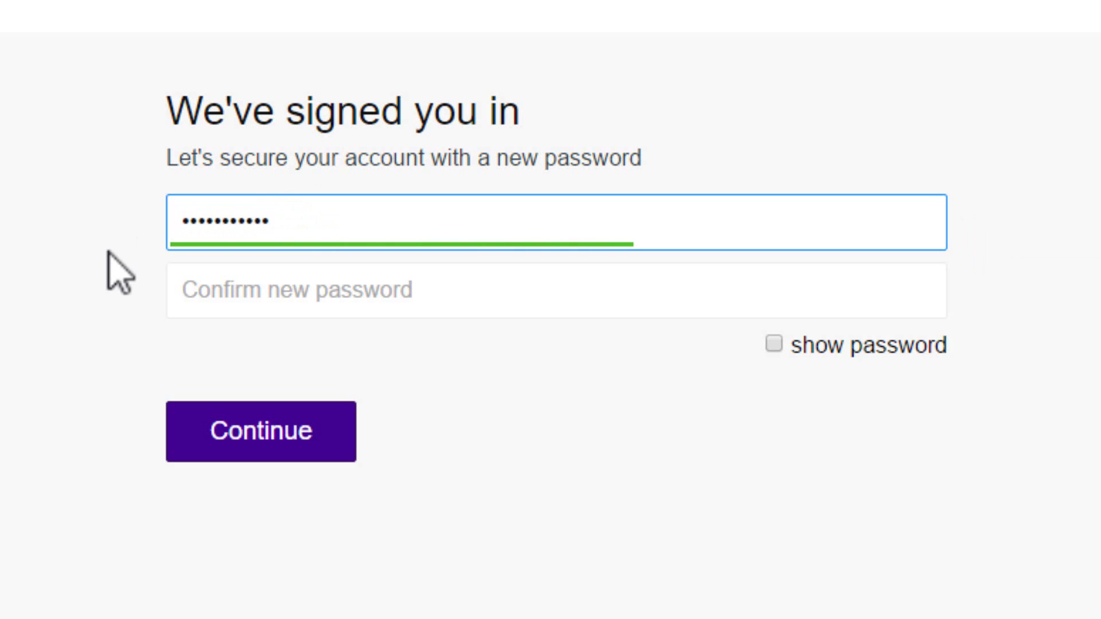
pyautogui.press('Tab')
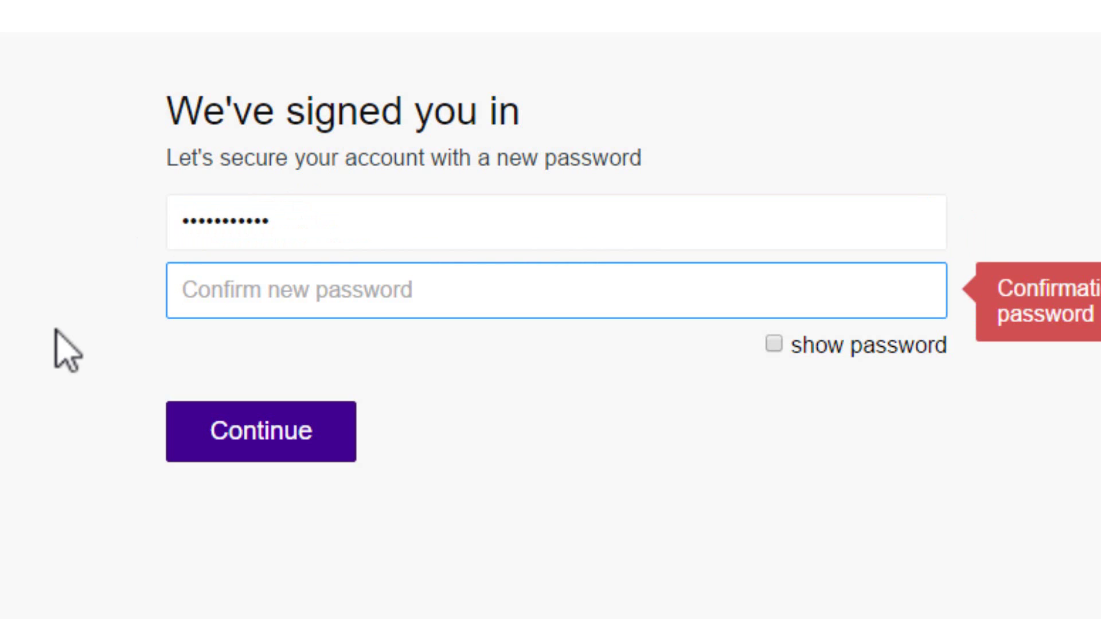
pyautogui.write('*')
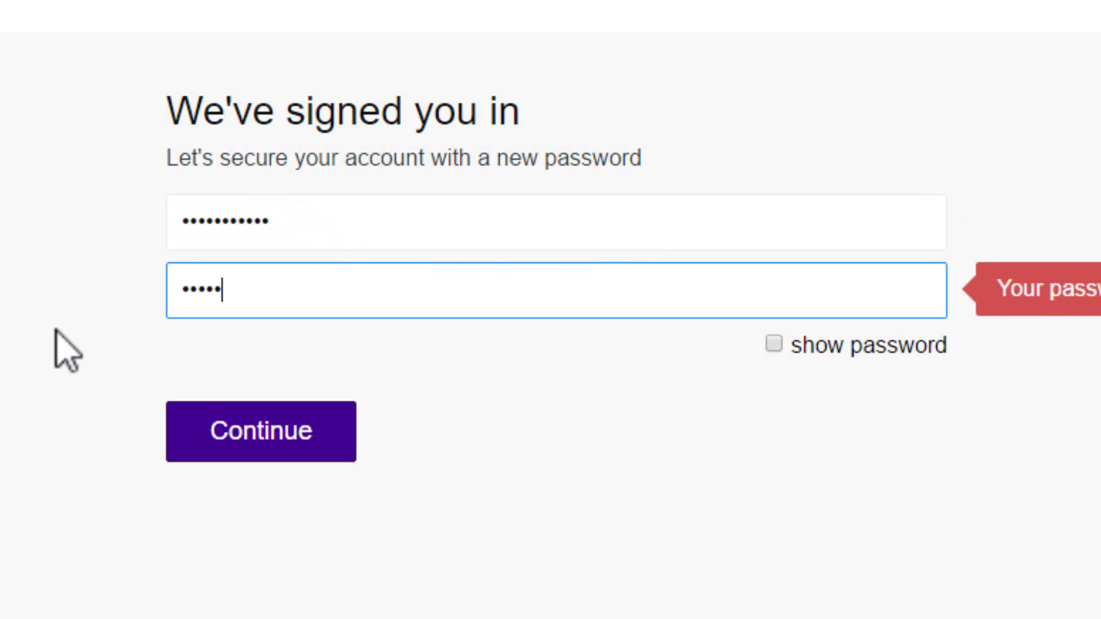
pyautogui.write('*')
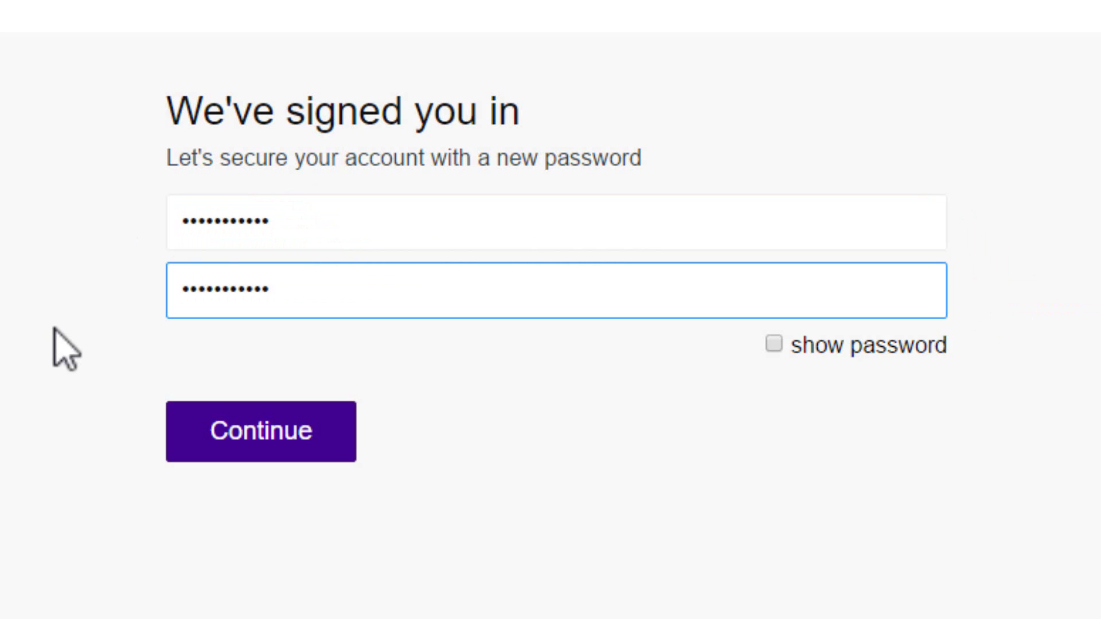
pyautogui.click(773, 345)
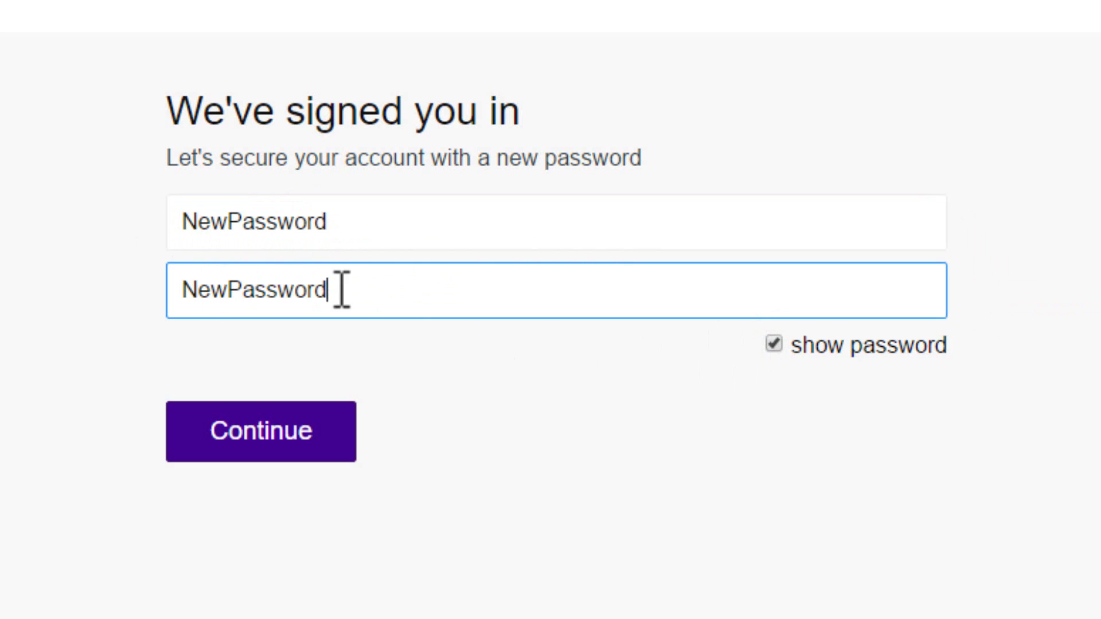
pyautogui.click(774, 345)
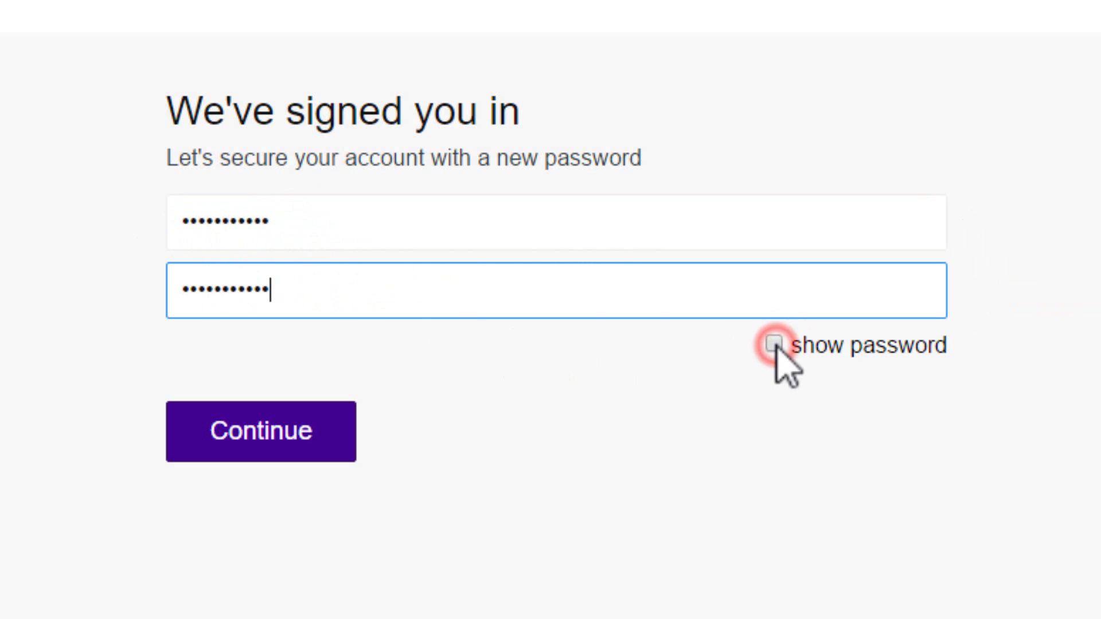
pyautogui.click(310, 439)
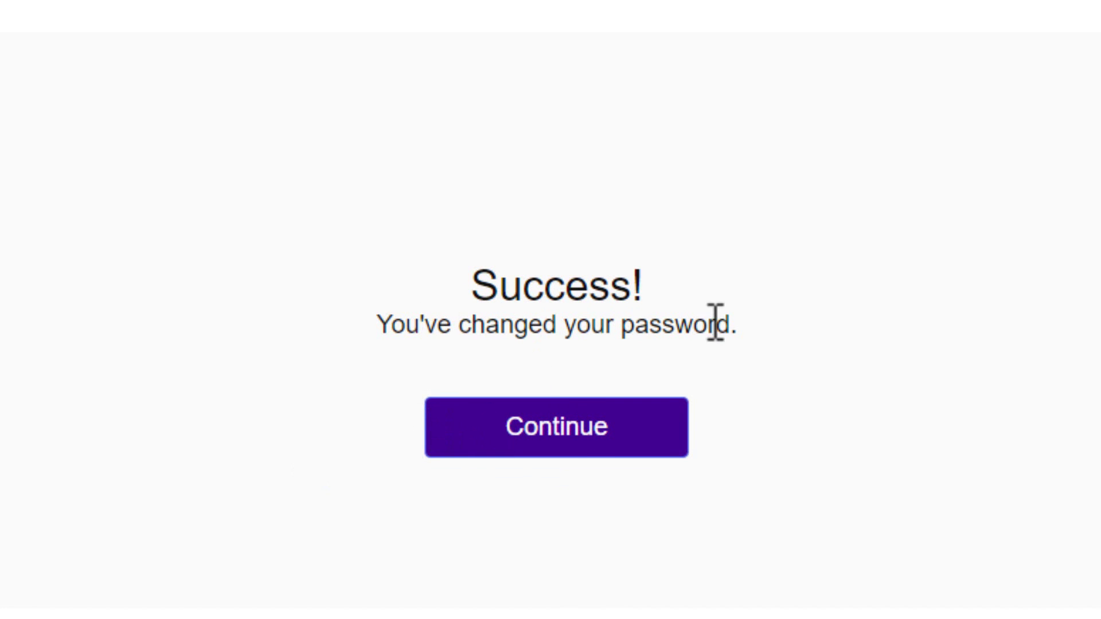
# - Continue from the 'Success! You've changed your password' page toward the inbox
pyautogui.click(558, 428)
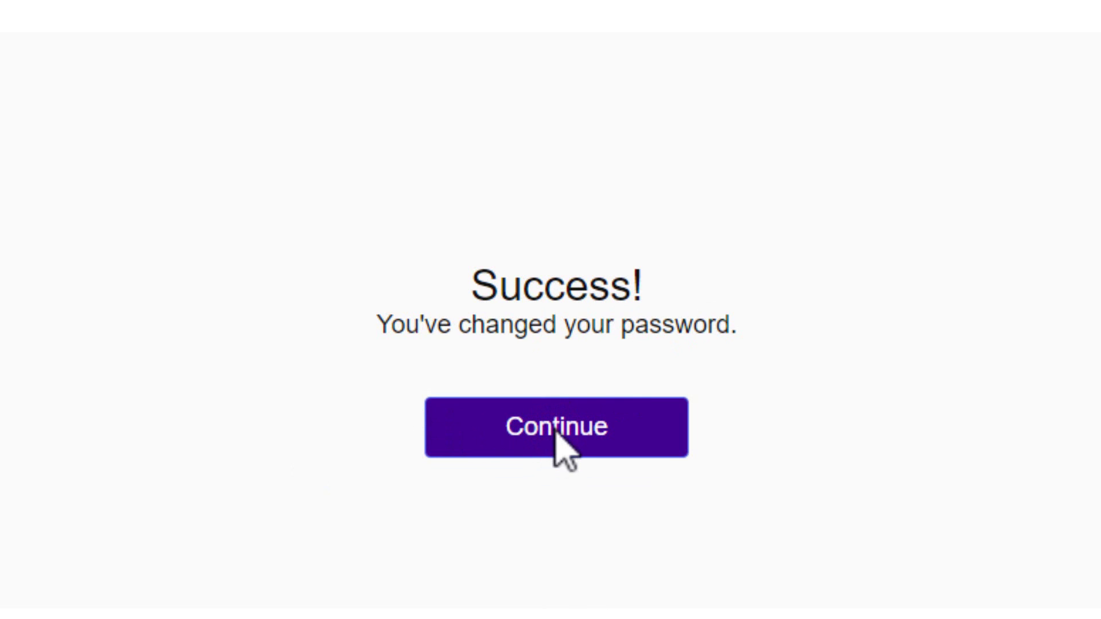